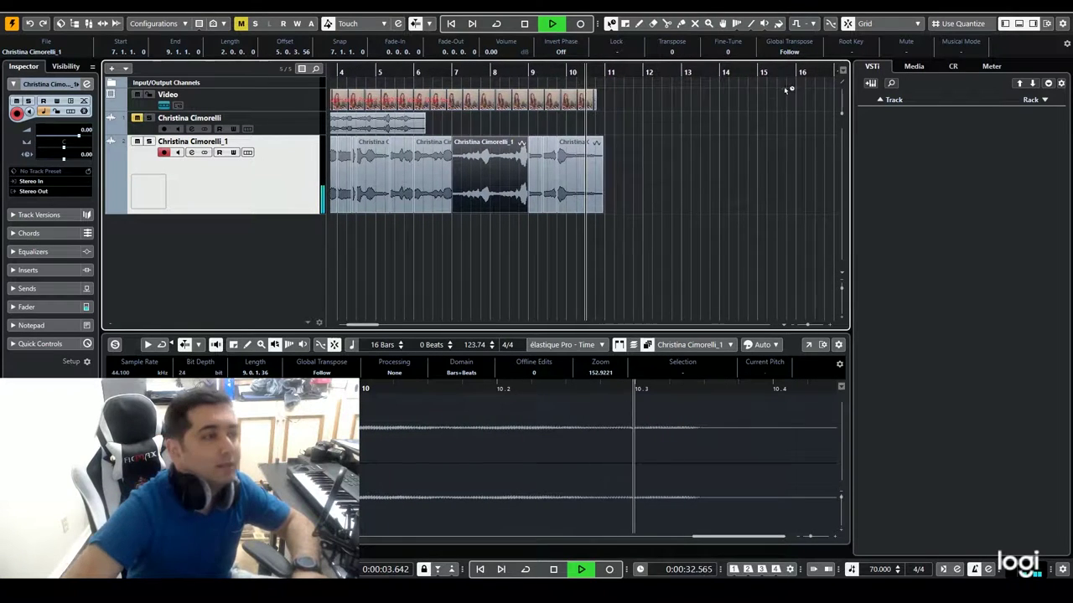
- Play back the edited vocal from just before bar 2 and return to the project start
key(space)
key(h)
key(h)
key(h)
key(h)
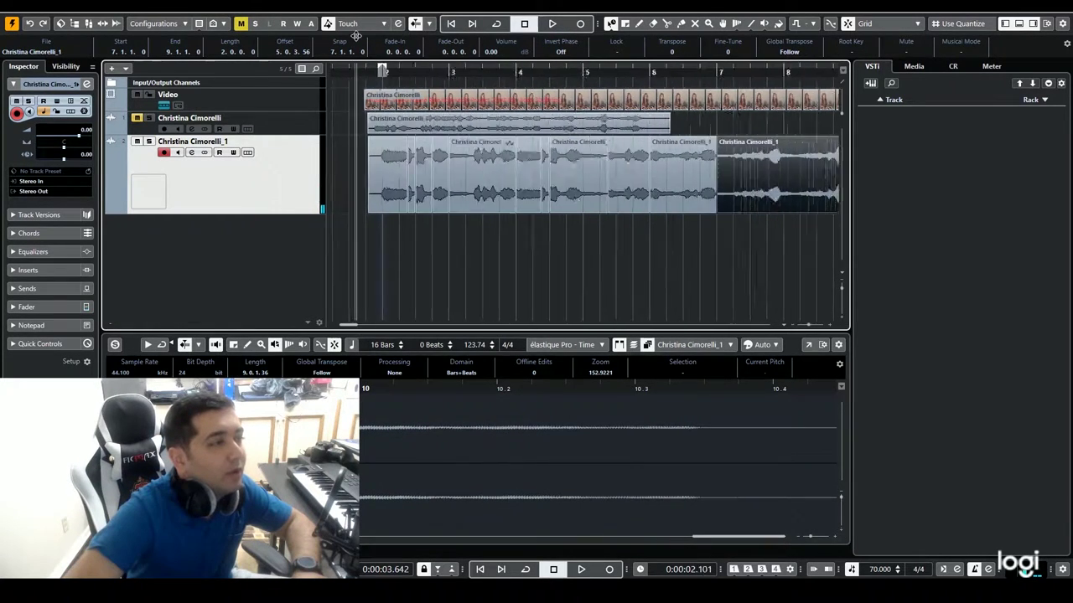
key(h)
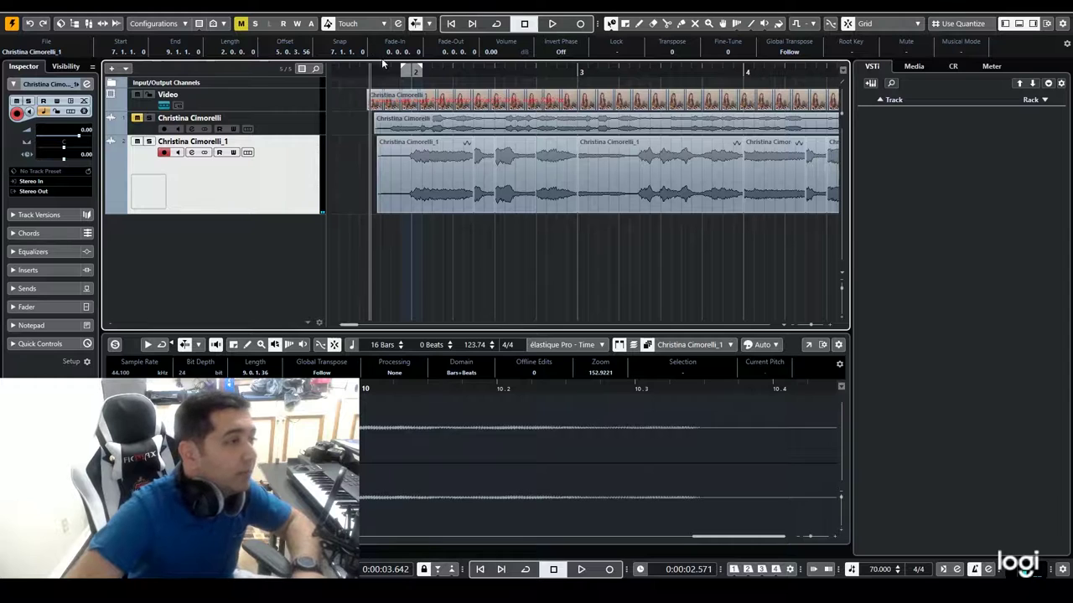
key(space)
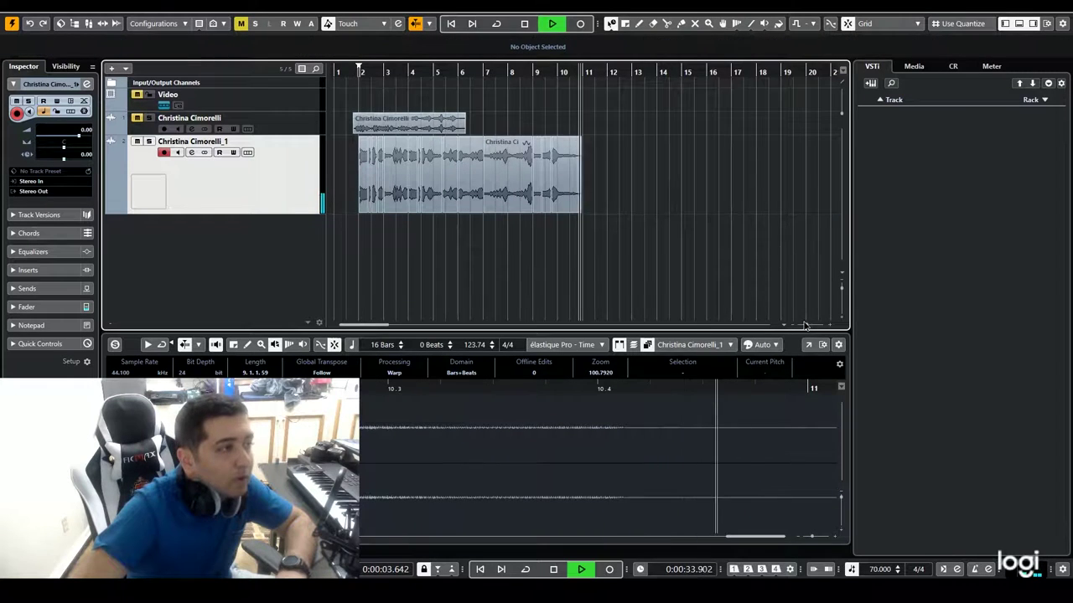
key(space)
key(KP_Decimal)
key(h)
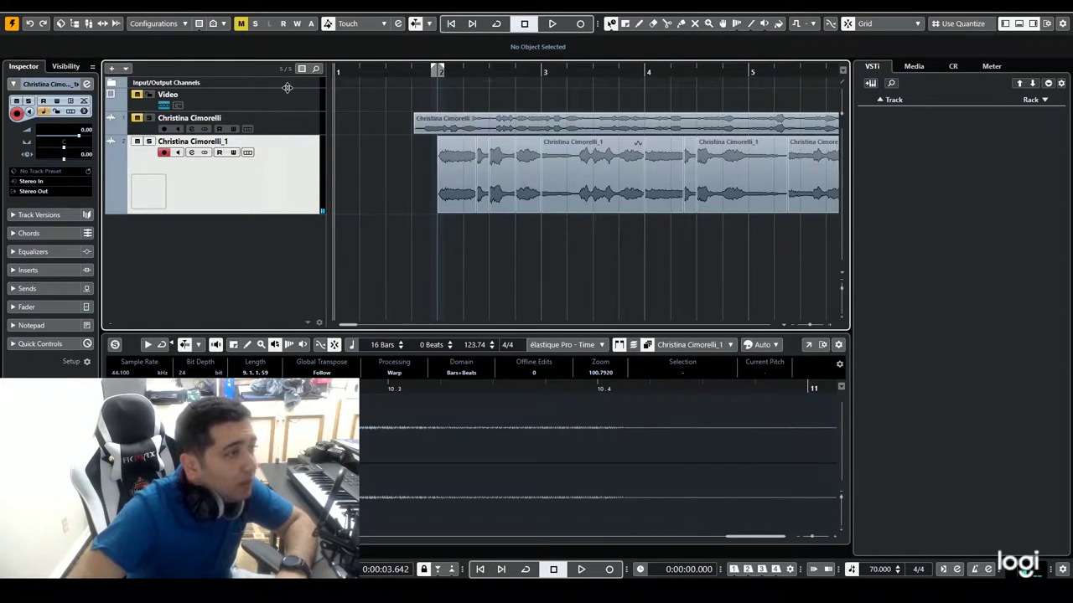
- Add one stereo group track with its output set to Stereo Out and its folder setup to Create Inside Folder
right_click(284, 172)
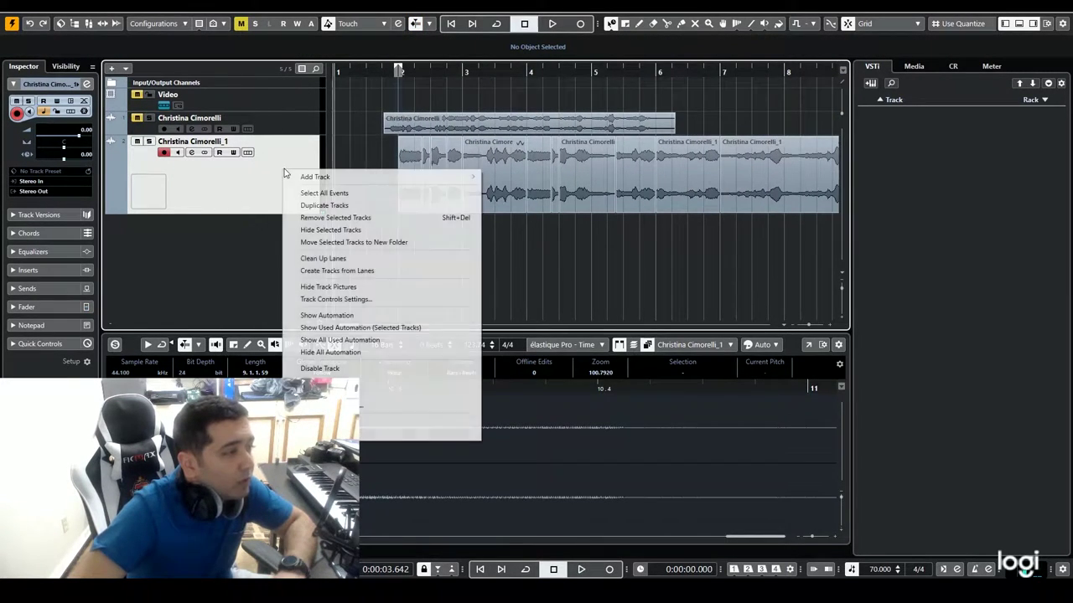
mouse_move(353, 183)
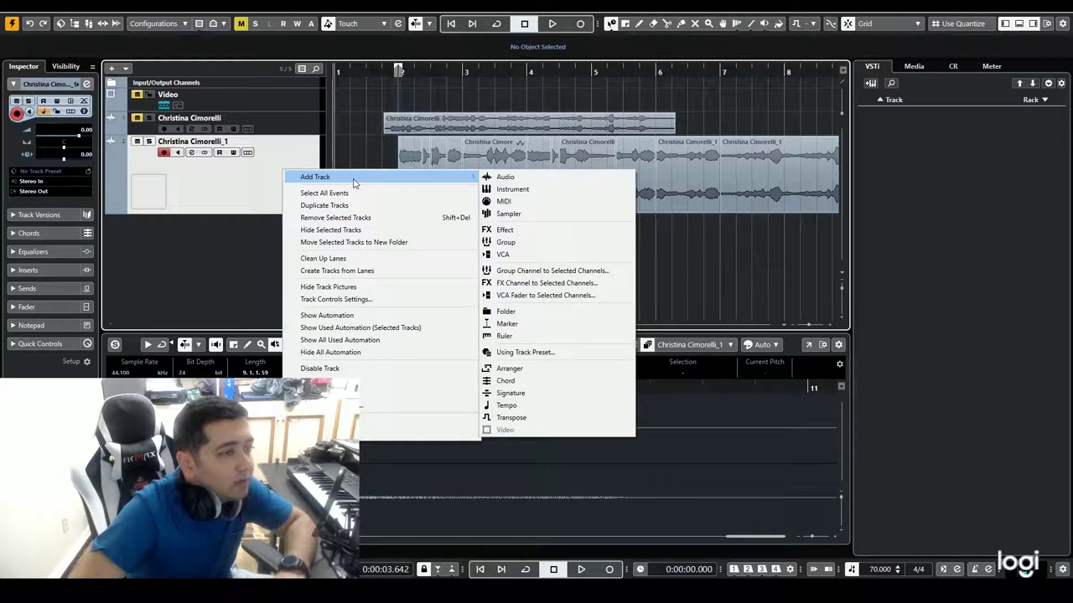
click(505, 242)
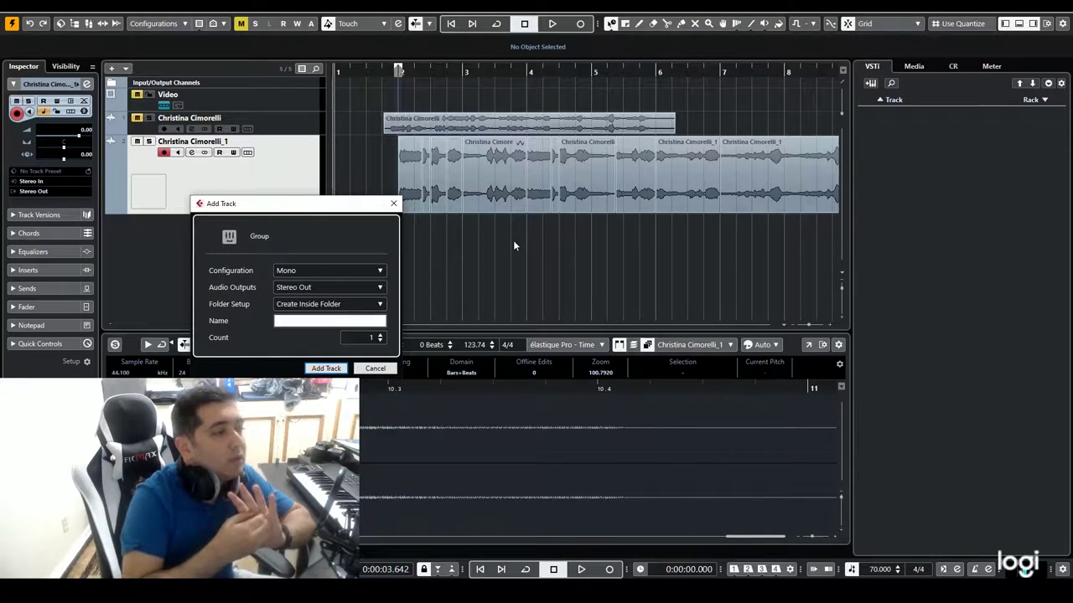
click(317, 271)
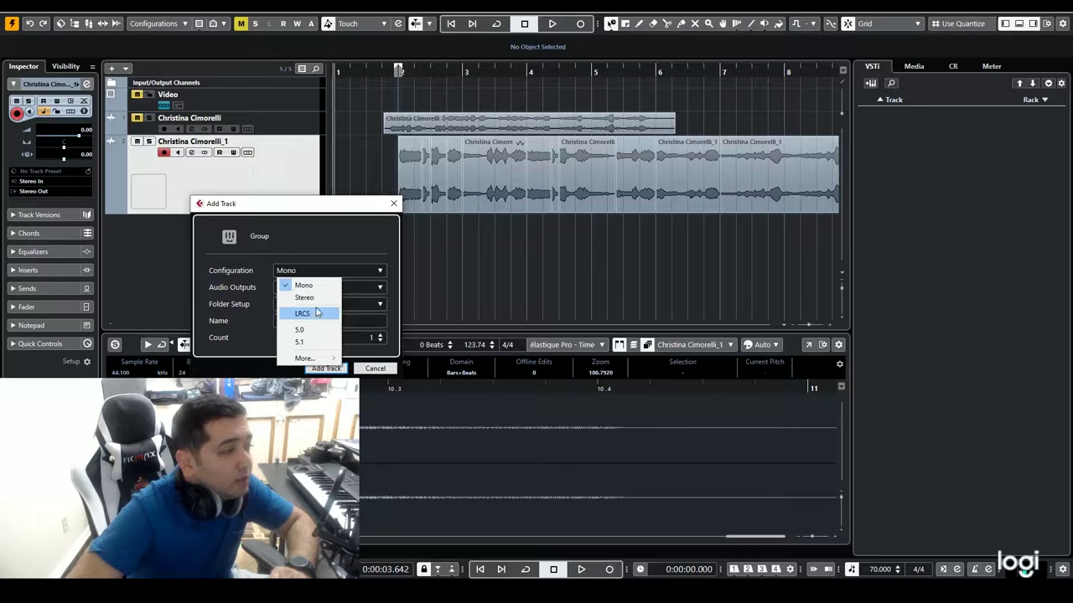
click(303, 298)
click(329, 305)
click(317, 317)
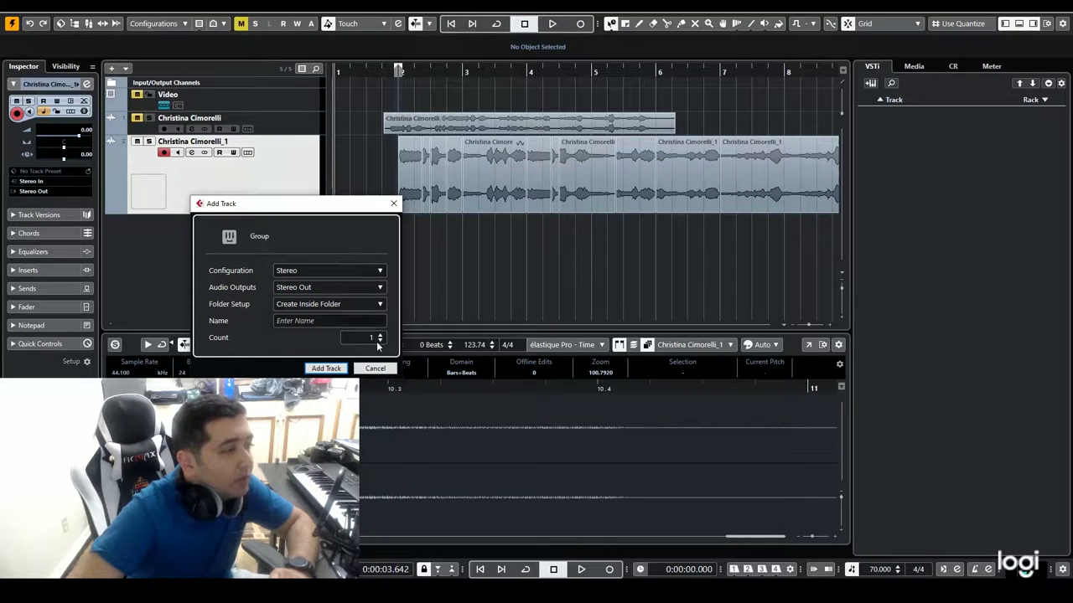
click(326, 368)
- Route the output of the second vocal track to Group 1
click(255, 199)
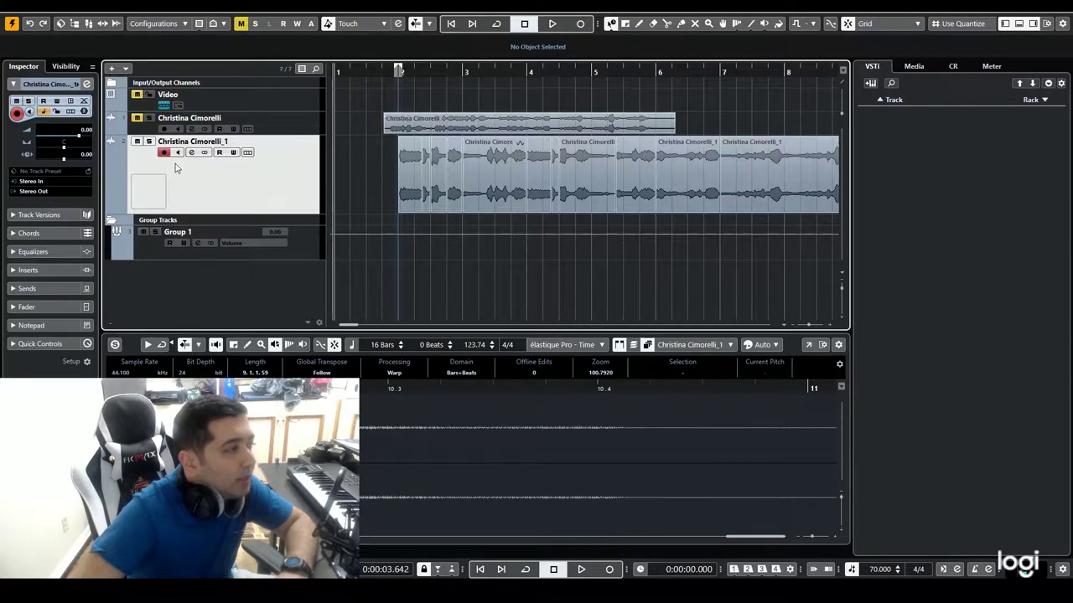
click(53, 196)
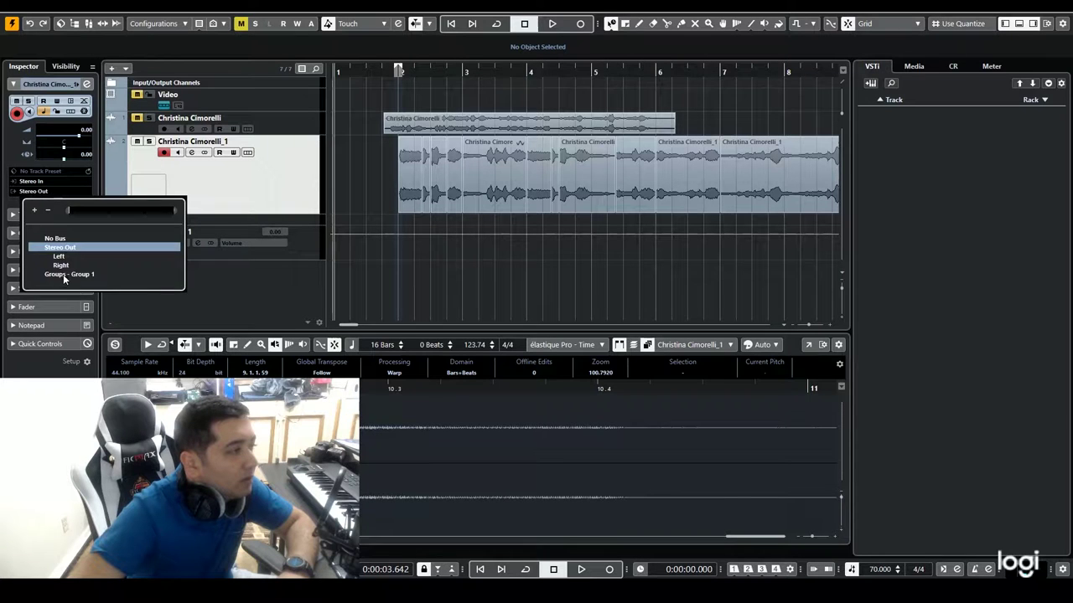
click(92, 278)
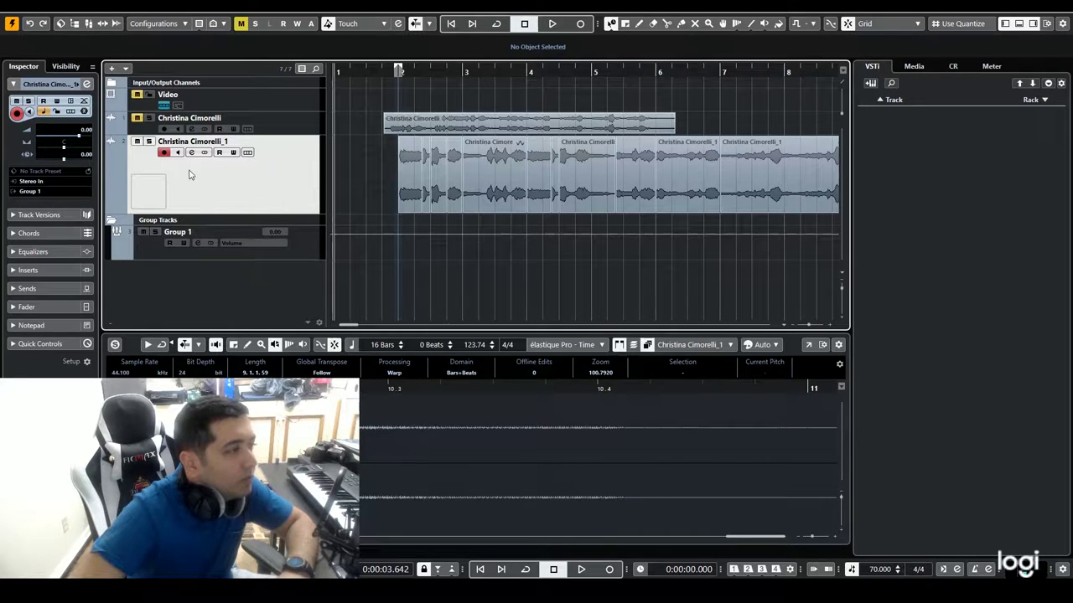
- Insert the RVox Stereo plug-in in the first insert slot of Group 1
click(293, 239)
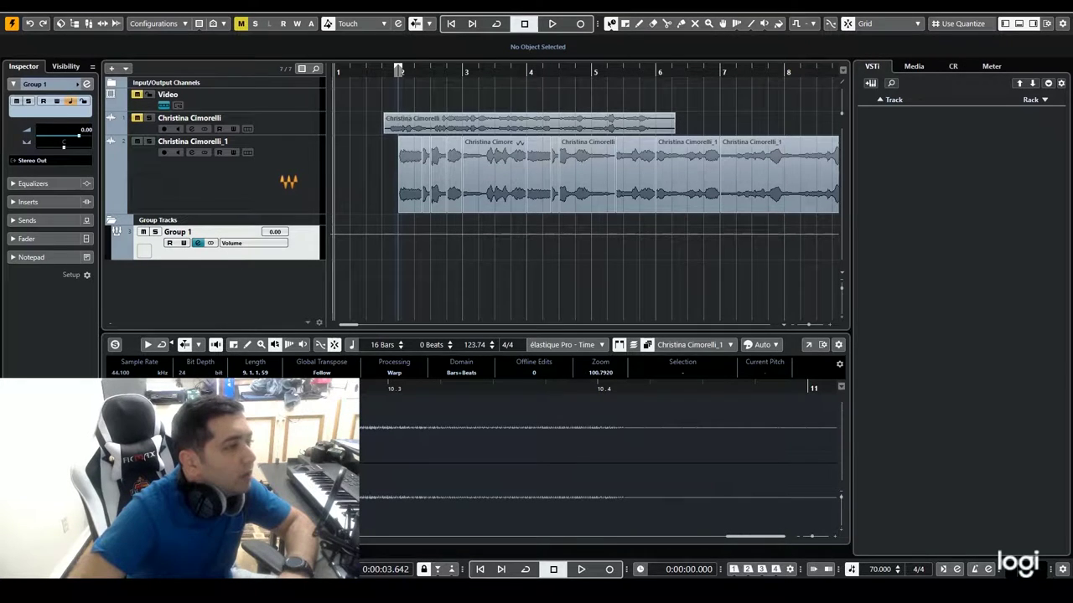
drag(289, 180, 280, 172)
drag(448, 131, 617, 106)
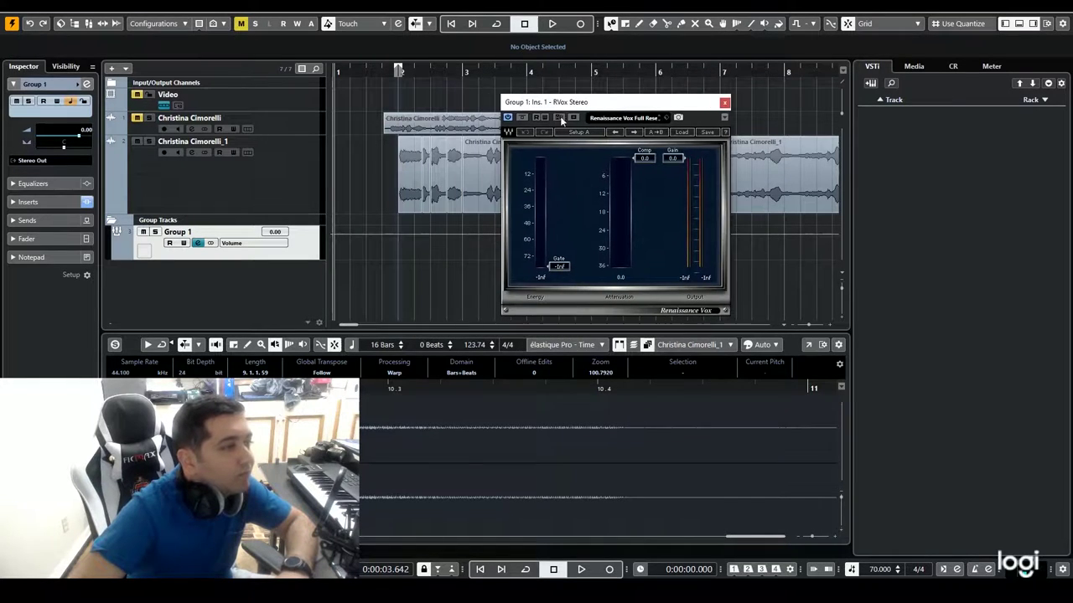
- Set the cycle range from bar 2 to bar 6 and start looped playback
drag(413, 75, 627, 61)
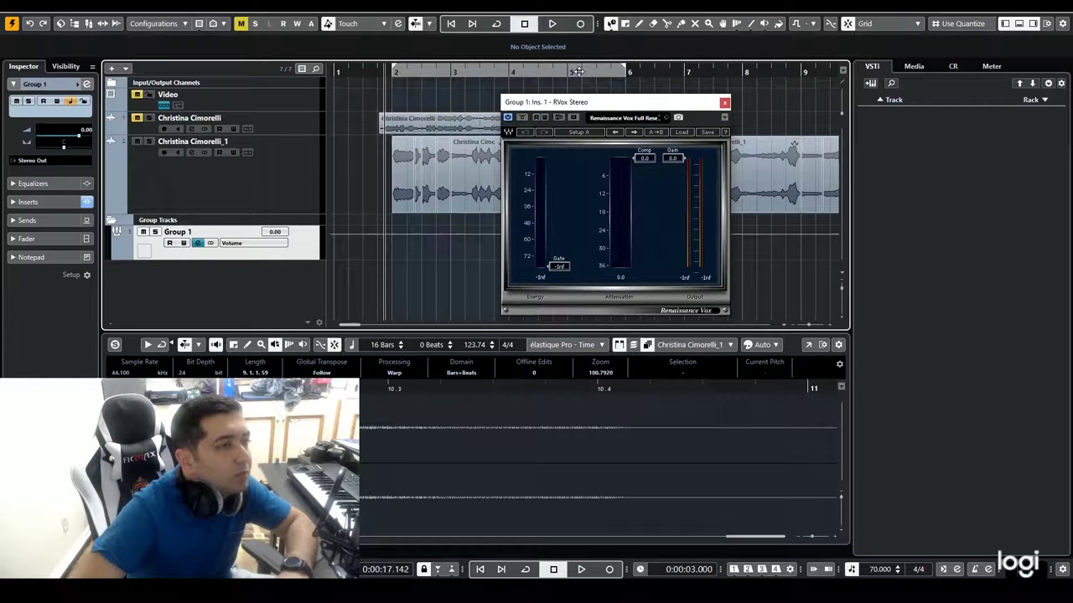
click(496, 24)
key(space)
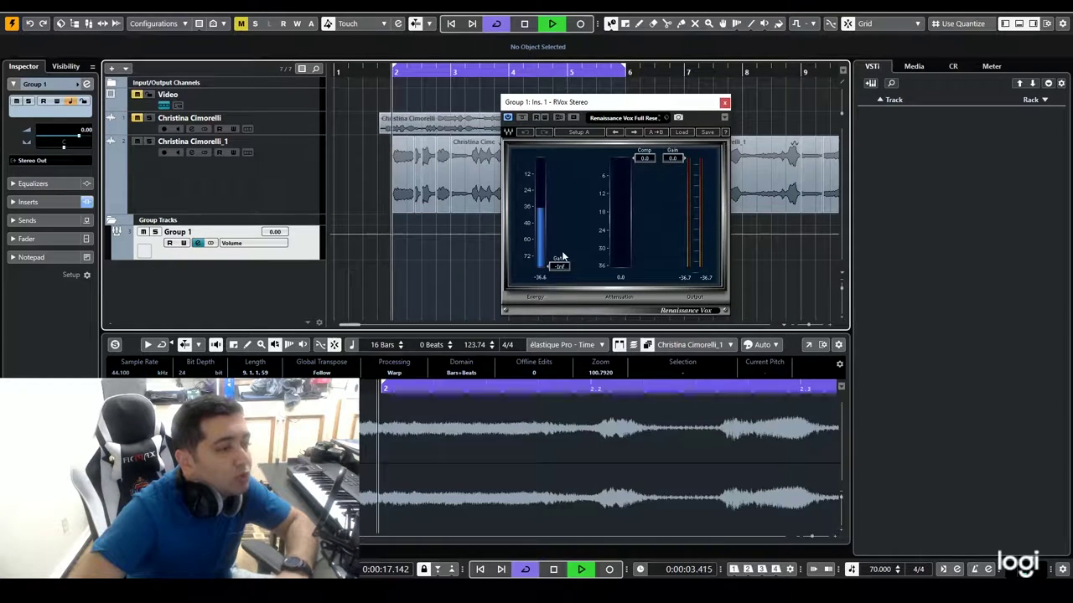
- In RVox, set the gate to about -23.8, the compression to -16.5 and the gain to -2.0
drag(643, 157, 645, 199)
drag(551, 198, 549, 191)
drag(645, 200, 644, 205)
drag(676, 164, 676, 162)
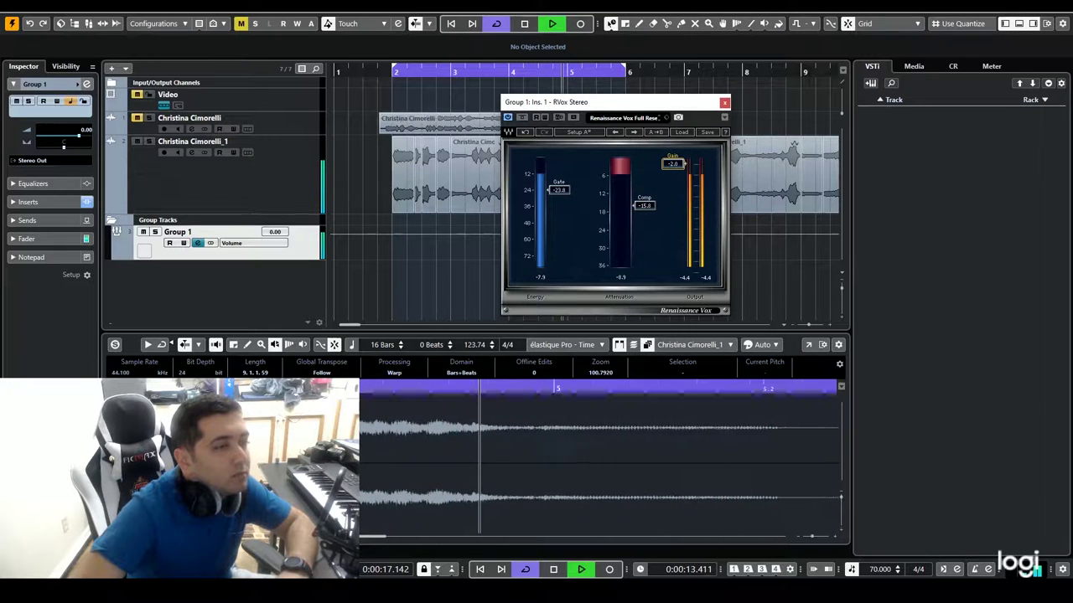
drag(650, 205, 650, 207)
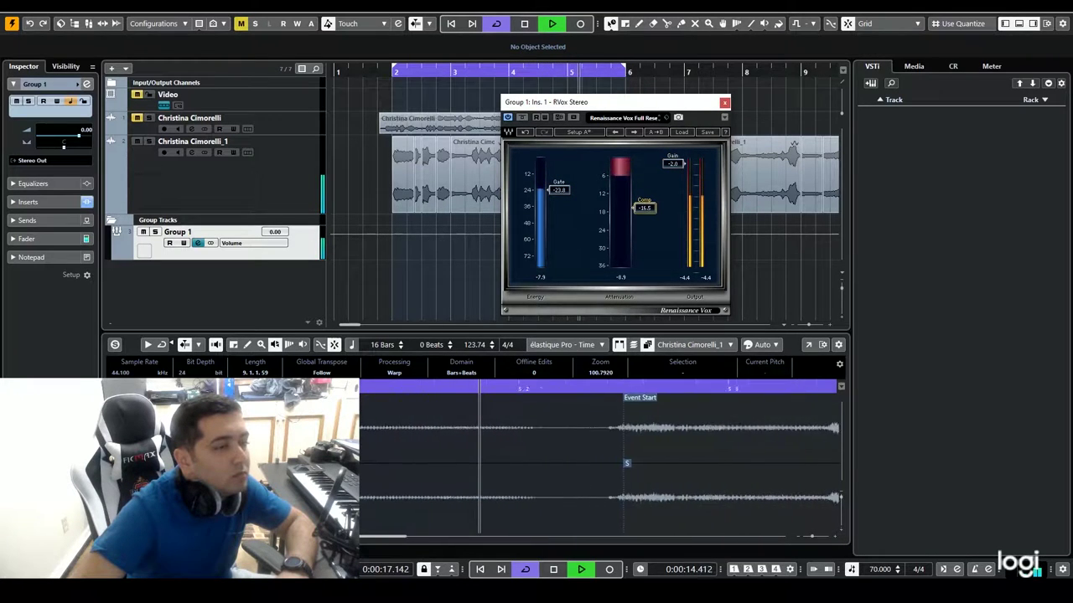
click(725, 104)
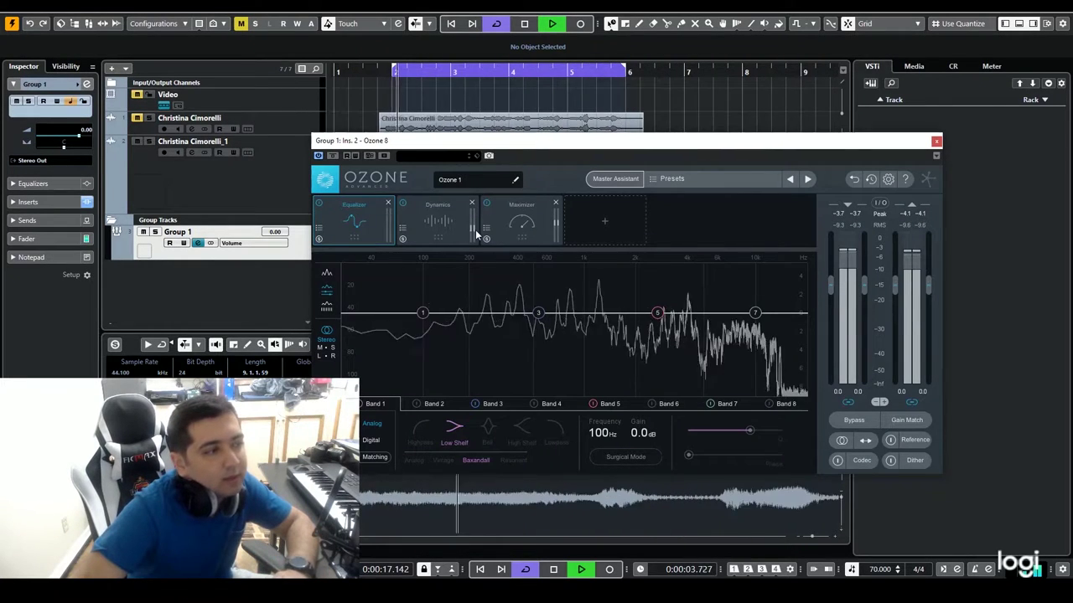
- Add an Imager module to Ozone 8 on Group 1, widening Bands 2 and 3 slightly and narrowing Band 1
click(617, 223)
click(419, 429)
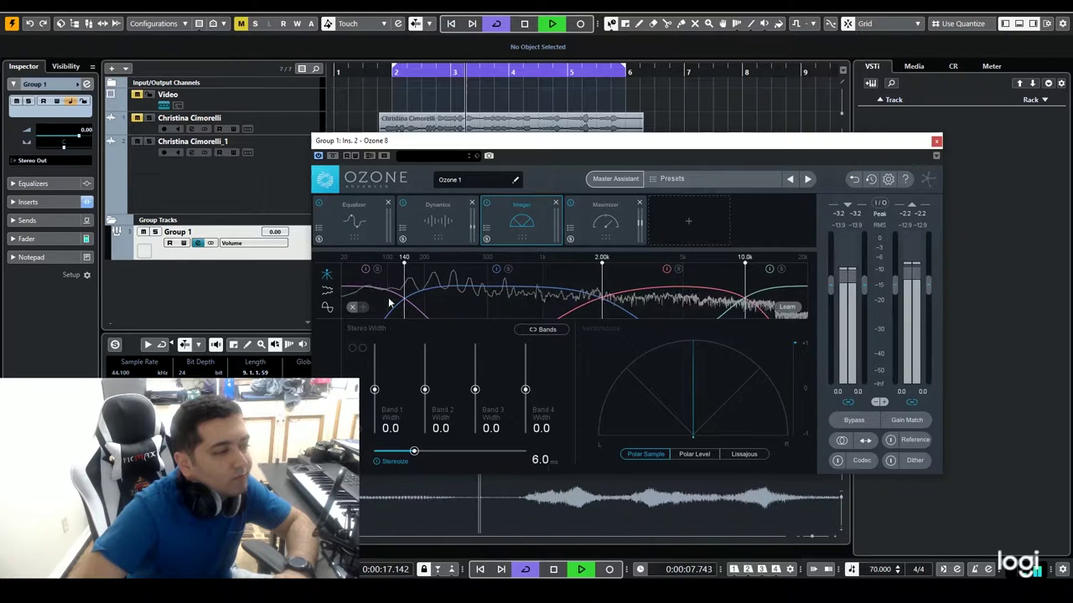
drag(427, 396, 426, 380)
drag(475, 390, 475, 384)
mouse_move(374, 389)
mouse_down()
mouse_move(425, 383)
mouse_move(375, 384)
mouse_move(374, 401)
mouse_up()
key(space)
key(Escape)
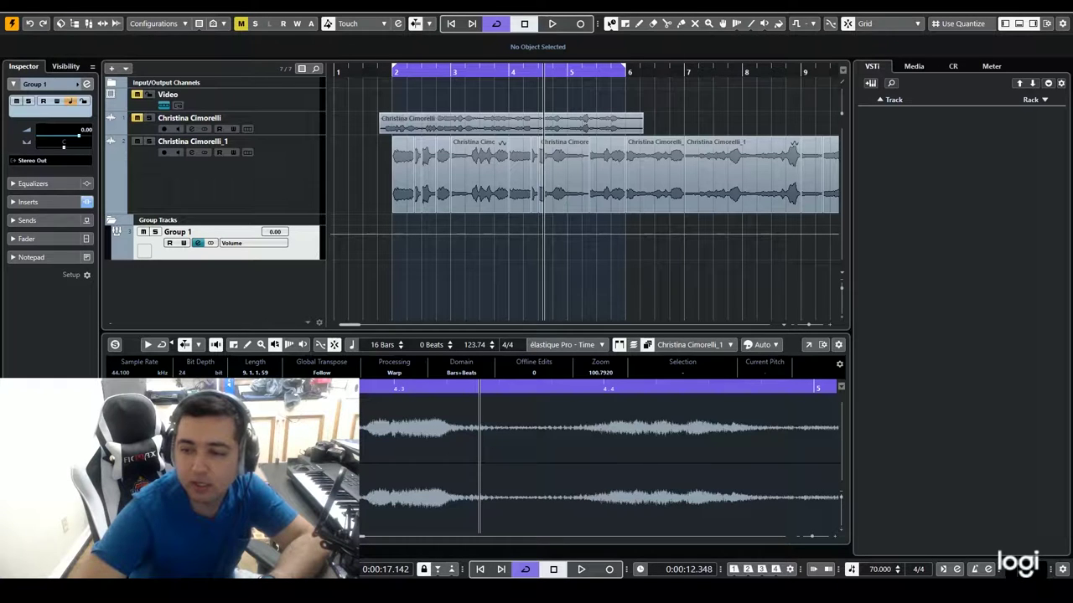
- Play back the looped vocal briefly and add a Nexus.64 track instrument
key(space)
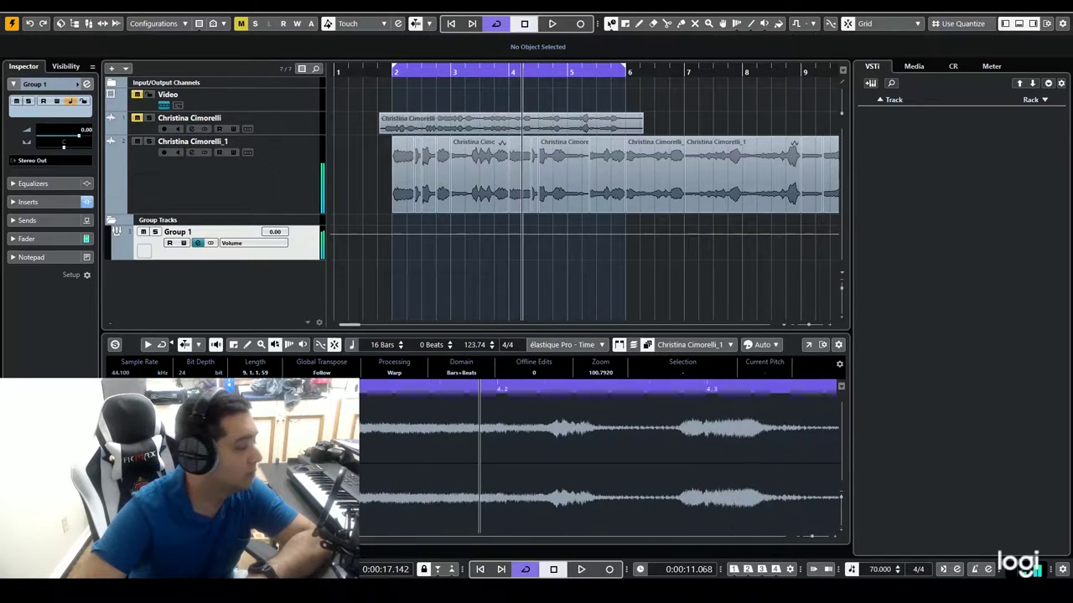
key(space)
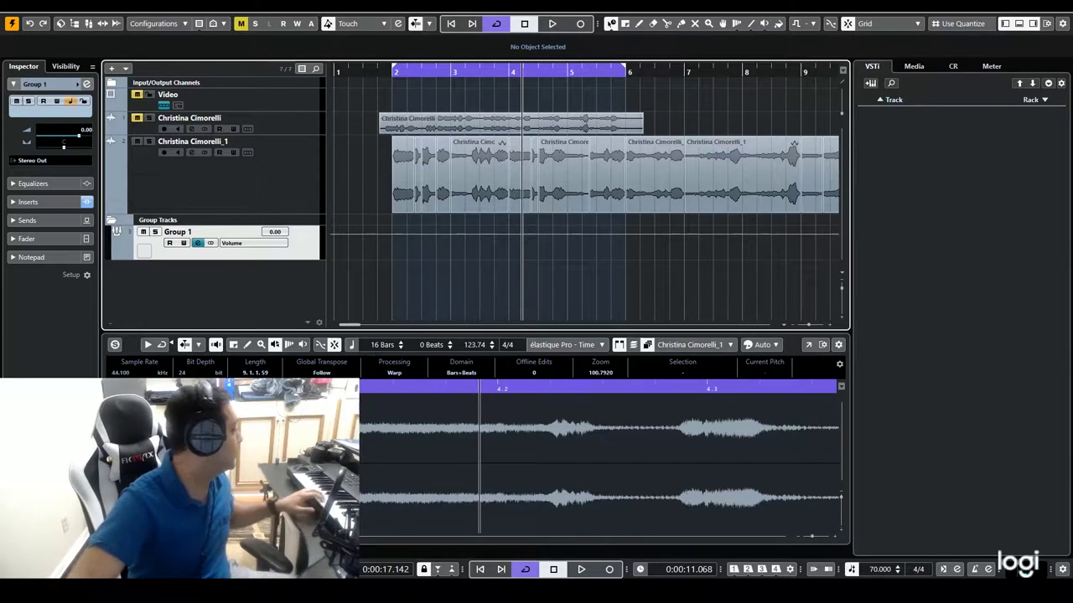
right_click(959, 157)
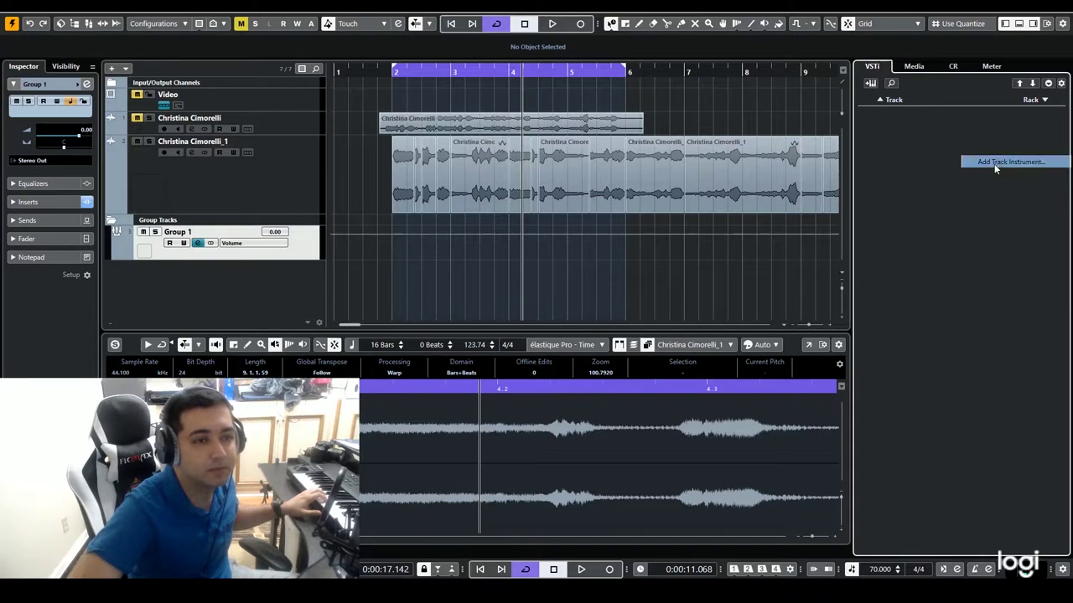
click(989, 160)
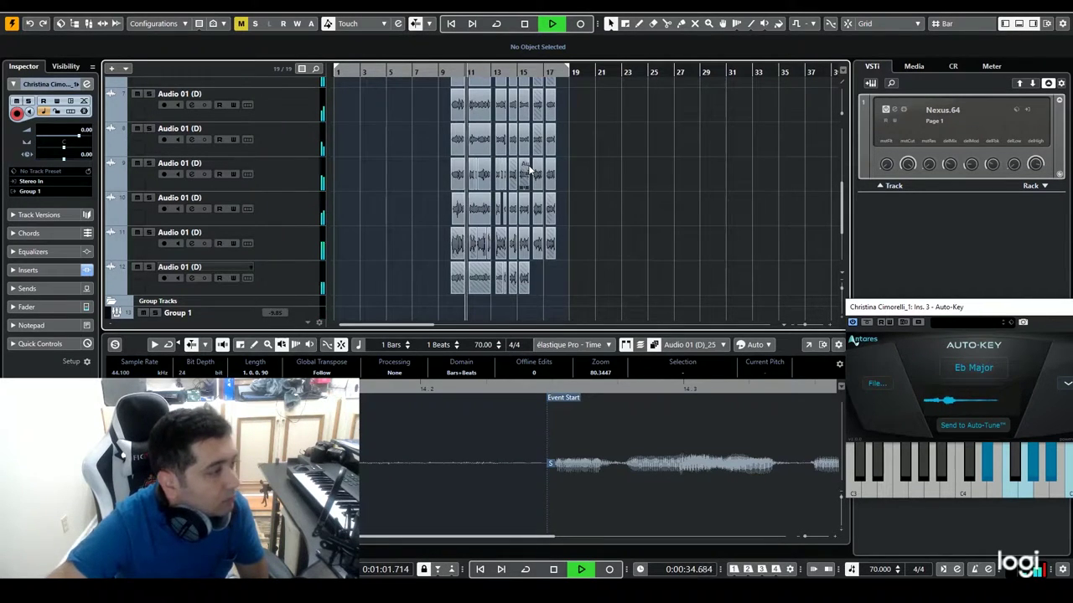
- Select the Group 1 (D) track during playback and stop the transport
scroll(528, 172, down, 3)
click(293, 248)
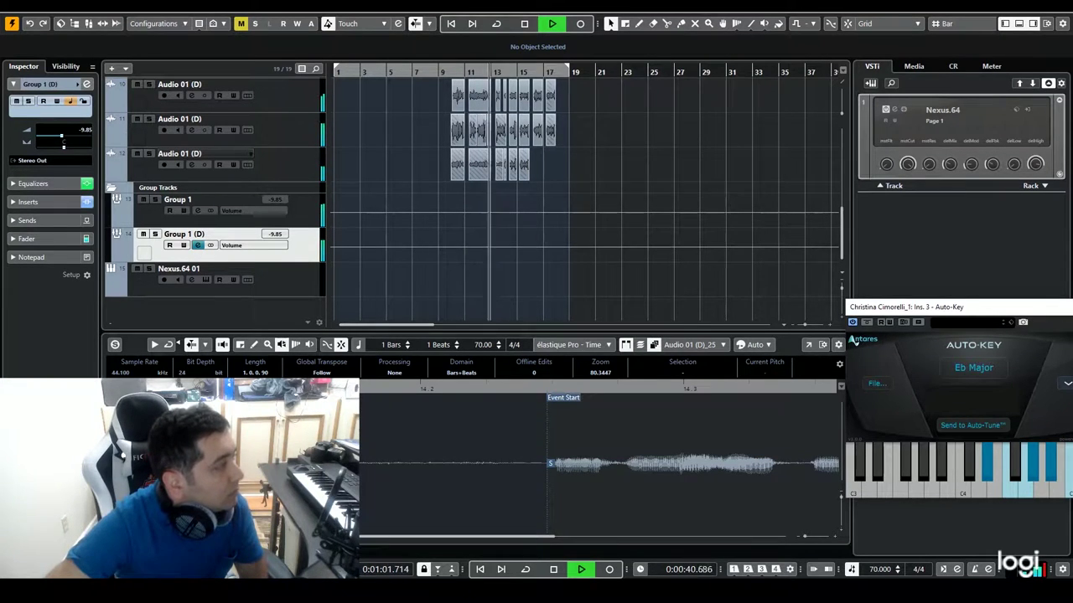
key(space)
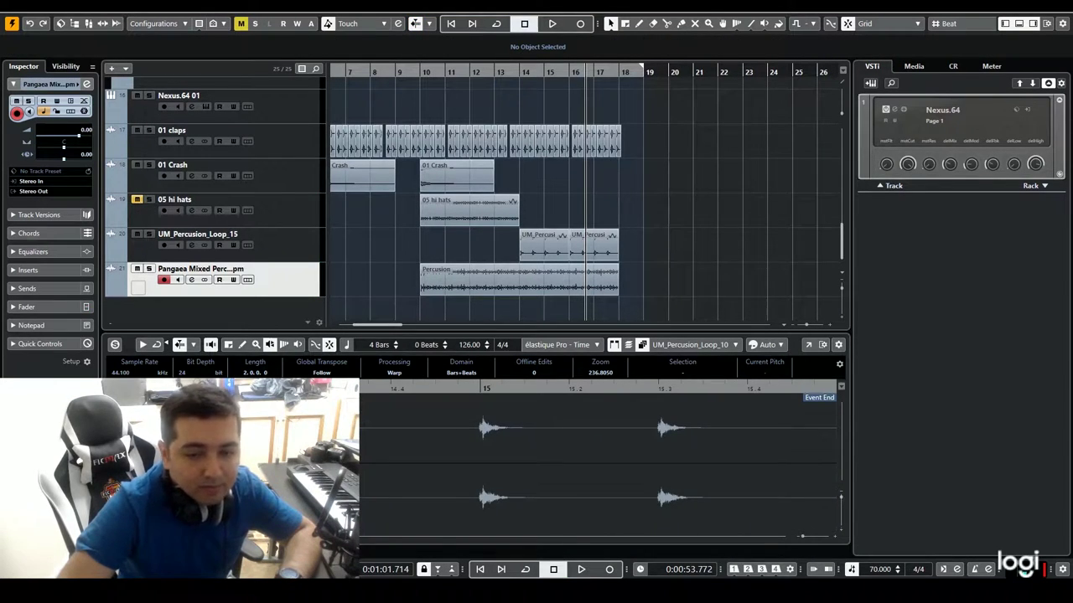
- Import the Sonicycle_Indian Vibe_Chill_Percussion_70_04 loop onto a new audio track at bar 10 and play from shortly before it
drag(468, 330, 422, 293)
click(574, 354)
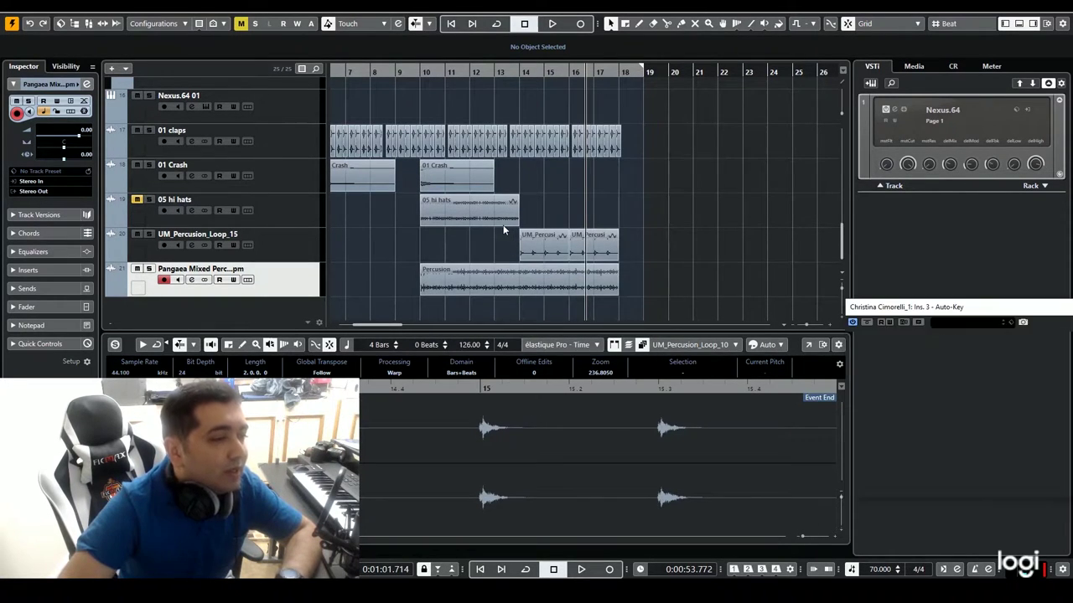
click(414, 73)
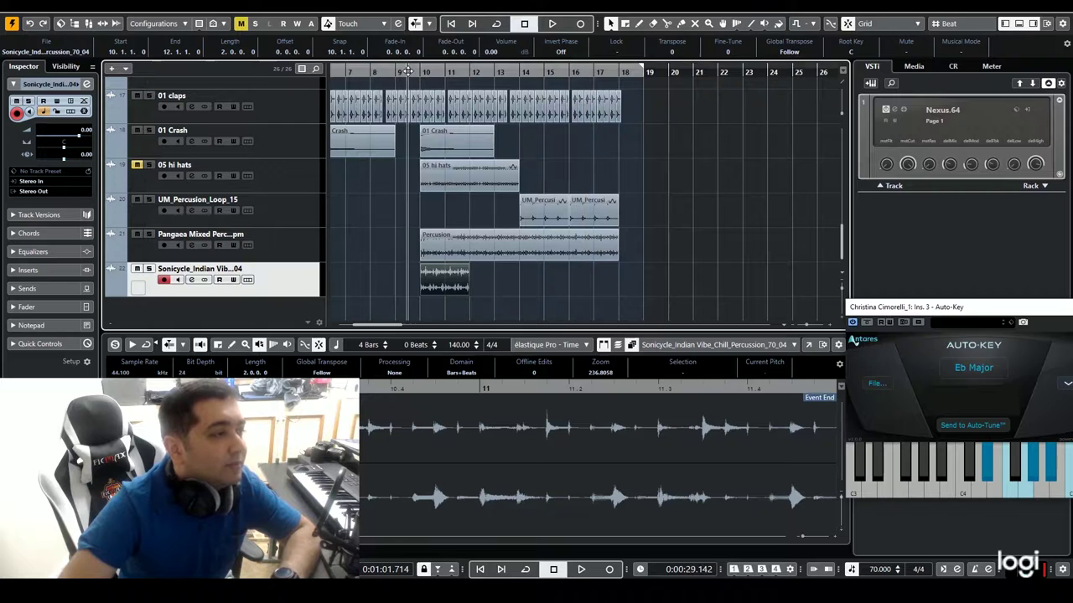
key(space)
scroll(437, 159, left, 3)
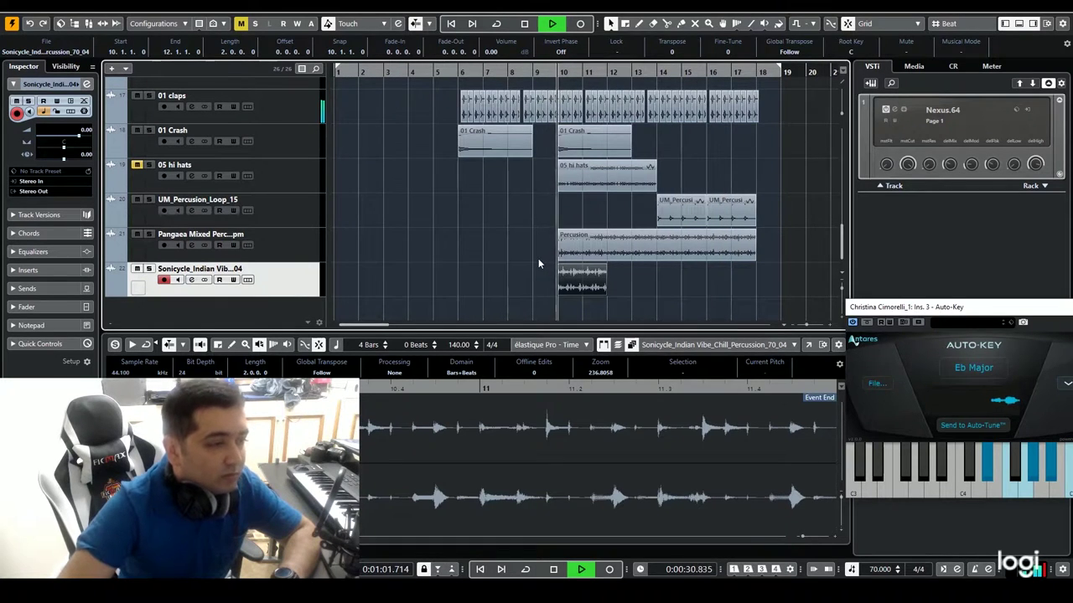